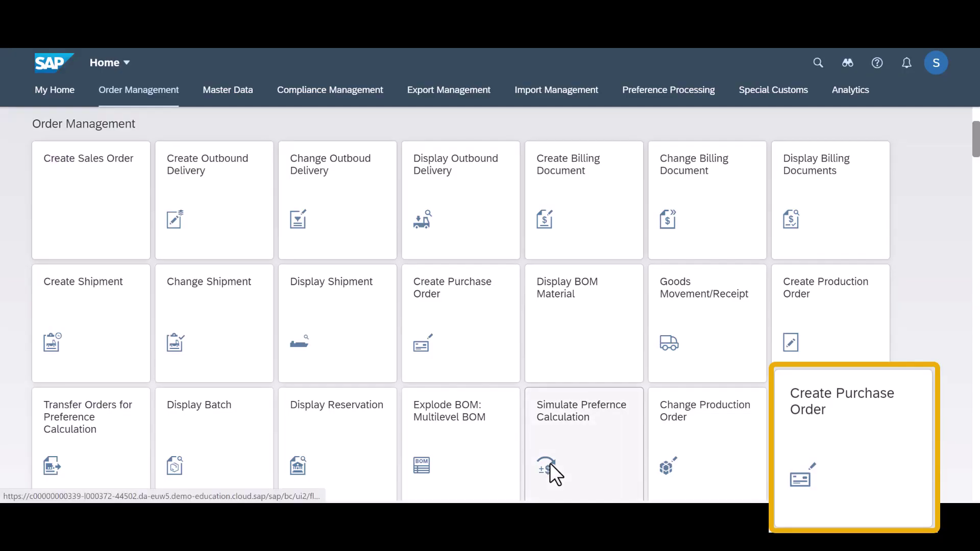
Start a purchase order with purchasing group CAG, company code CAG1 and supplier CNSU-GT01.
left_click(473, 373)
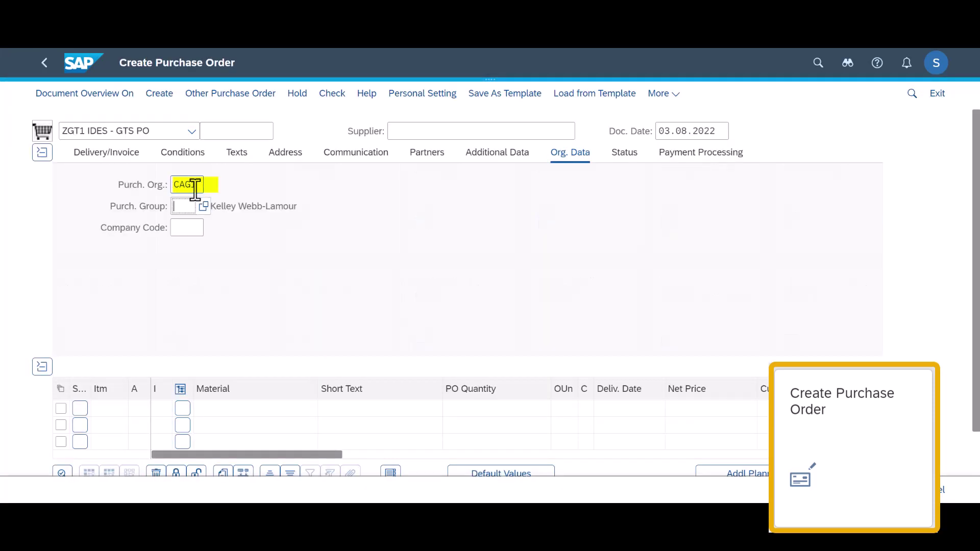
type("CAG")
key("Tab")
type("CAG1")
key("Tab")
type("CNSU-GT")
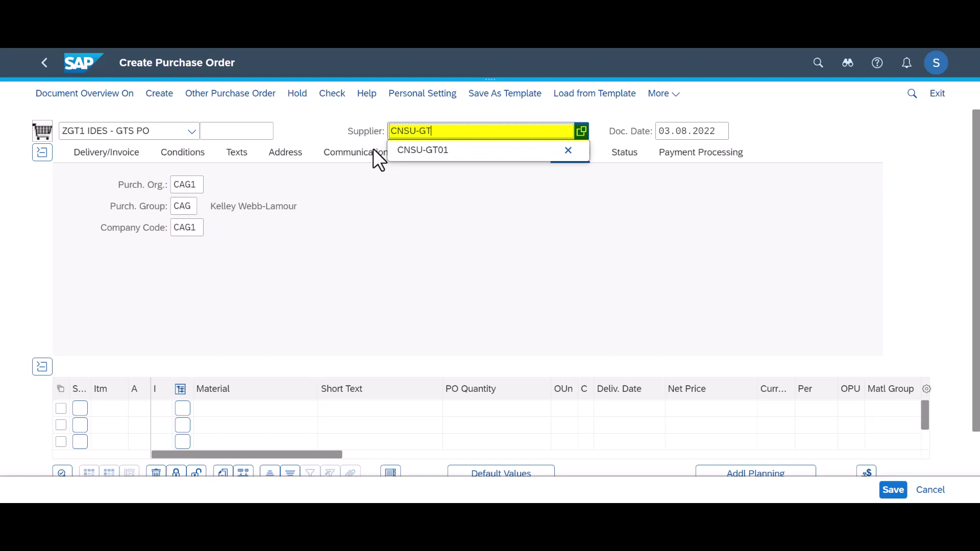
type("01")
key("Return")
Add item MZ-RM-GT01, quantity 10, net price 100 CAD, plant CAG1, and save the order.
left_click(229, 409)
type("MZ-RM-")
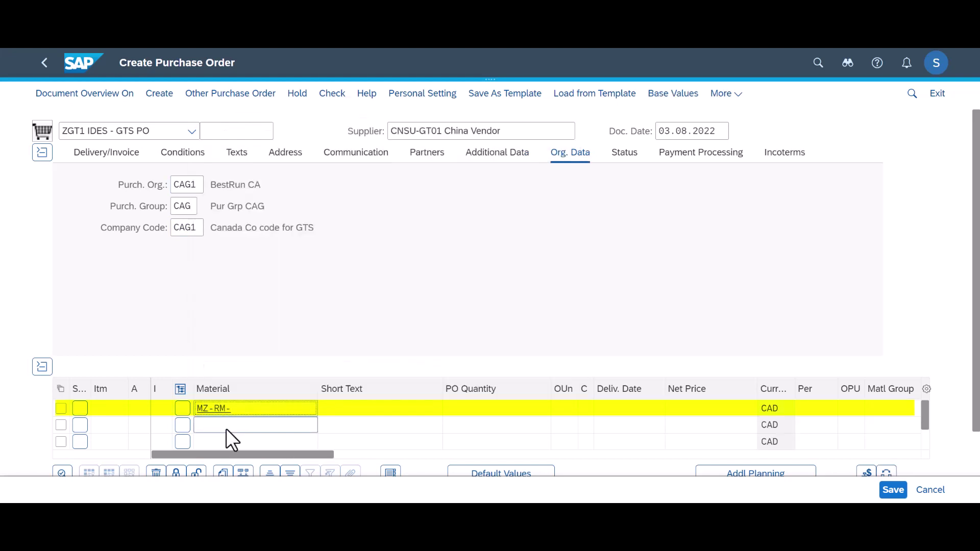
type("GT01")
key("Tab")
key("Tab")
type("10")
key("Tab")
key("Tab")
key("Tab")
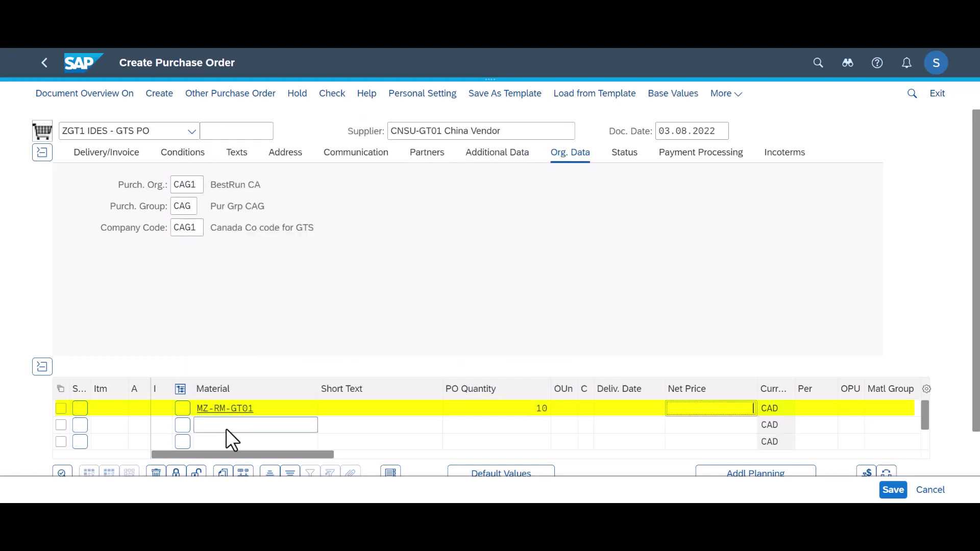
type("100")
key("Tab")
key("Tab")
key("Tab")
key("Tab")
type("CA")
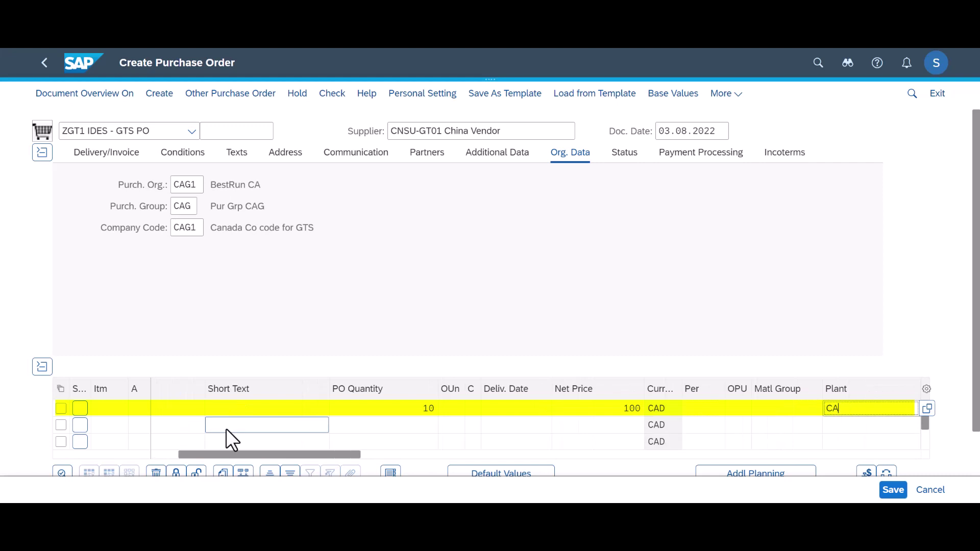
type("G1")
key("Tab")
type("CAG1")
key("Return")
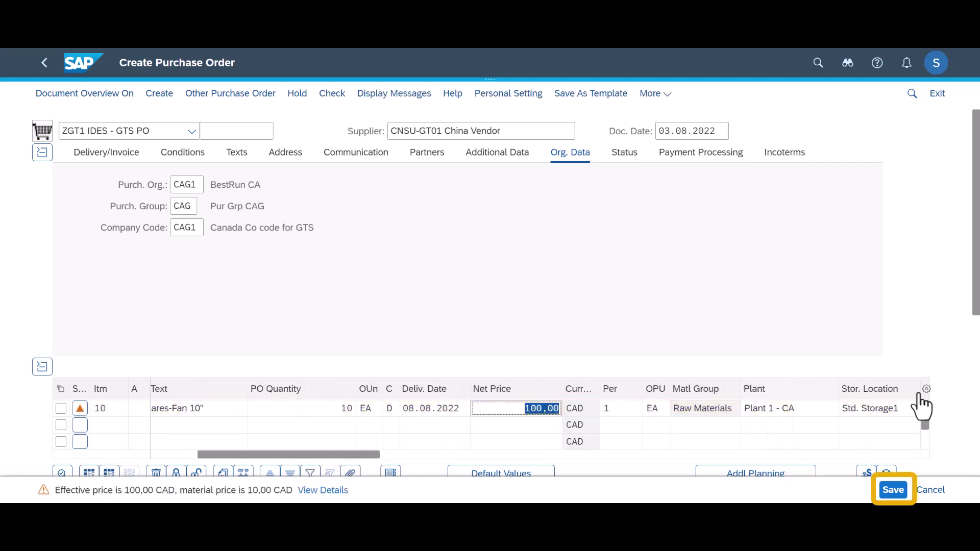
left_click(891, 494)
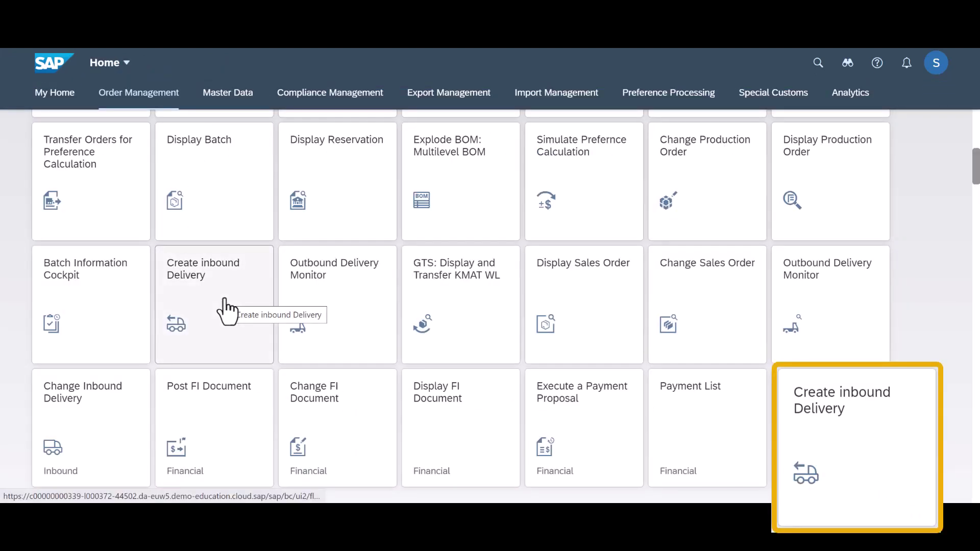
left_click(225, 304)
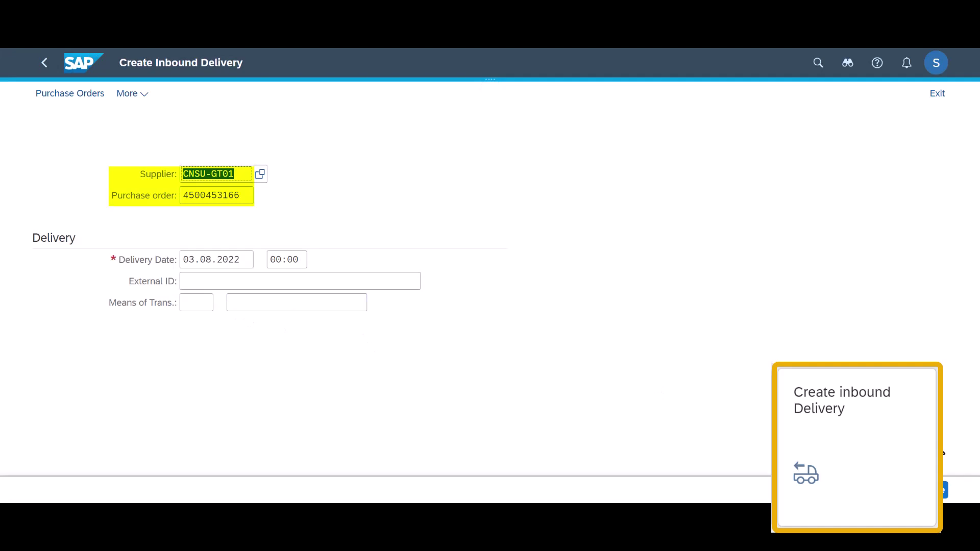
left_click(916, 491)
left_click(893, 491)
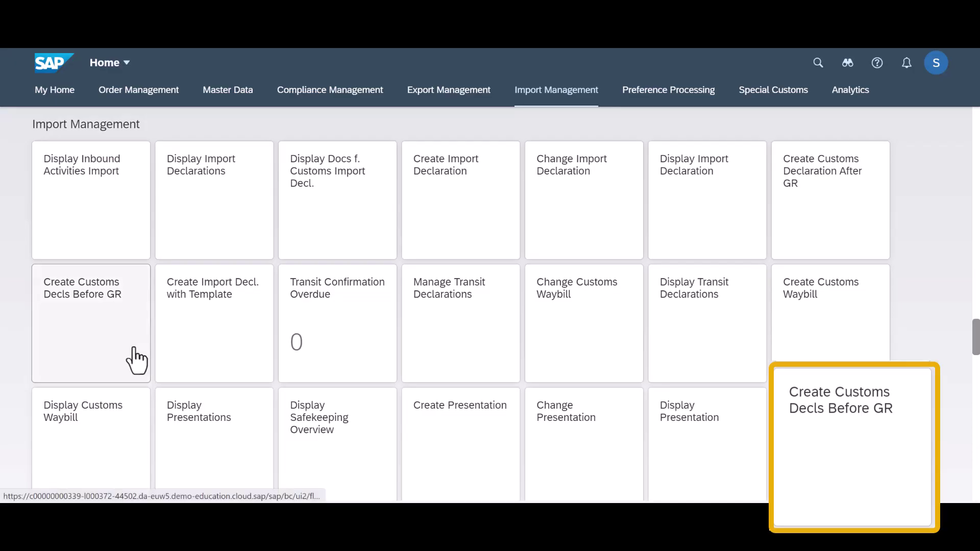
left_click(136, 361)
left_click(214, 223)
type("4500053166")
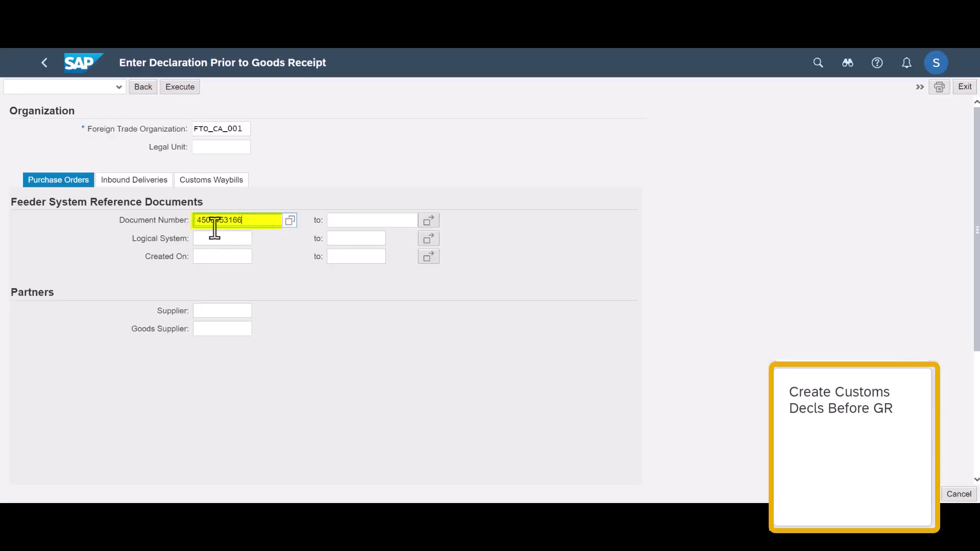
left_click(180, 87)
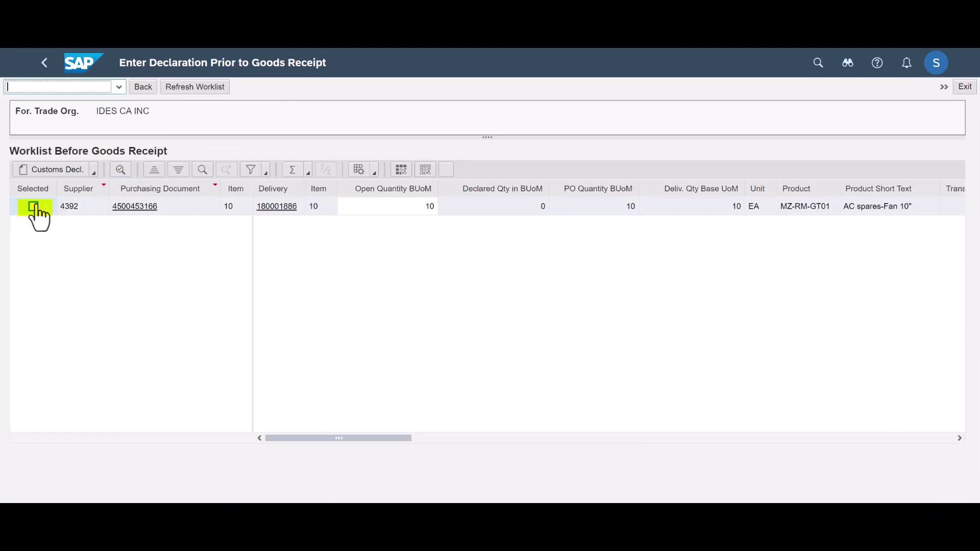
left_click(35, 206)
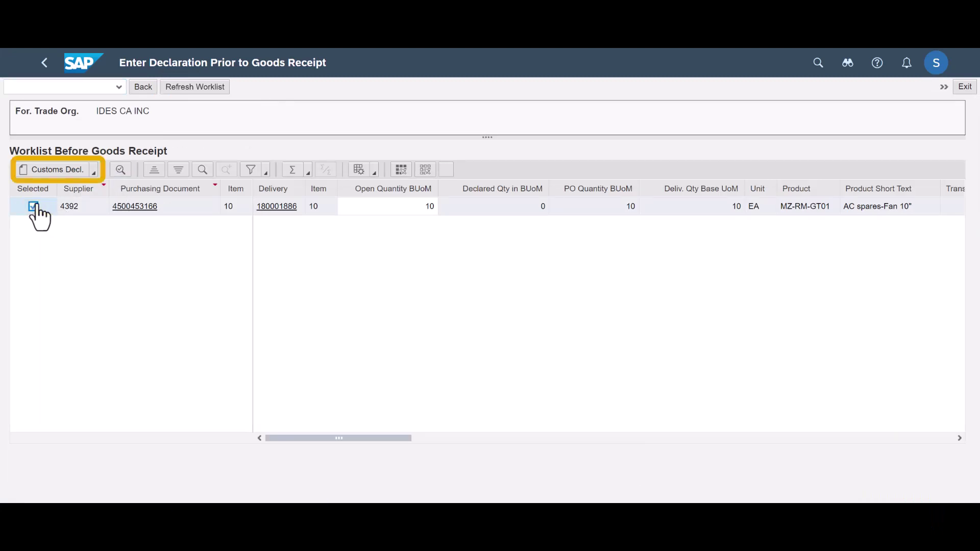
Create an Import - Free Circulation customs declaration request from the selected entry.
left_click(92, 171)
left_click(73, 192)
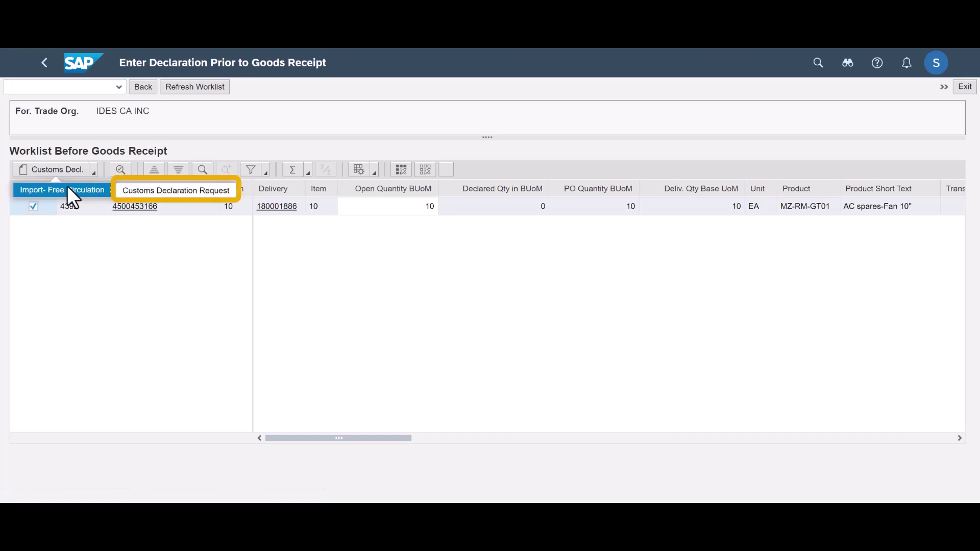
left_click(129, 193)
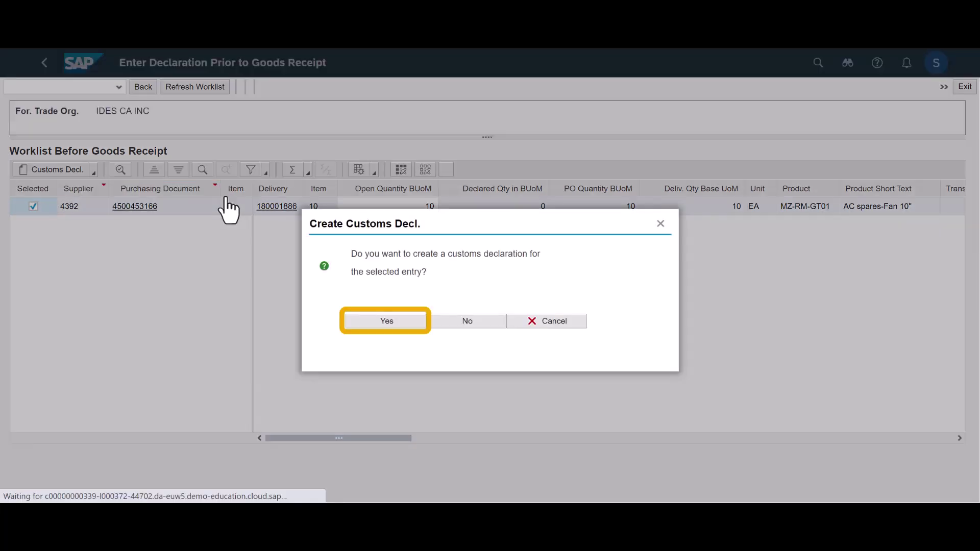
left_click(400, 324)
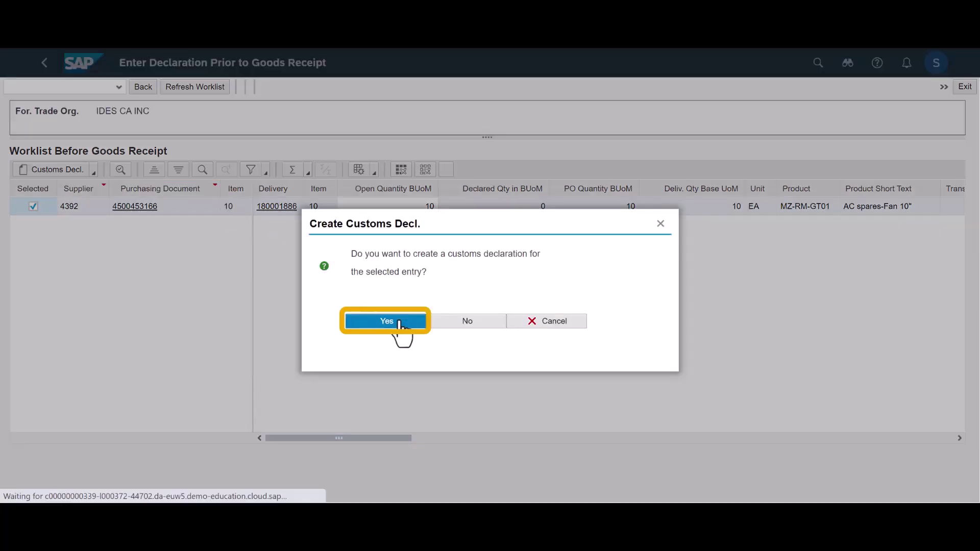
left_click(400, 322)
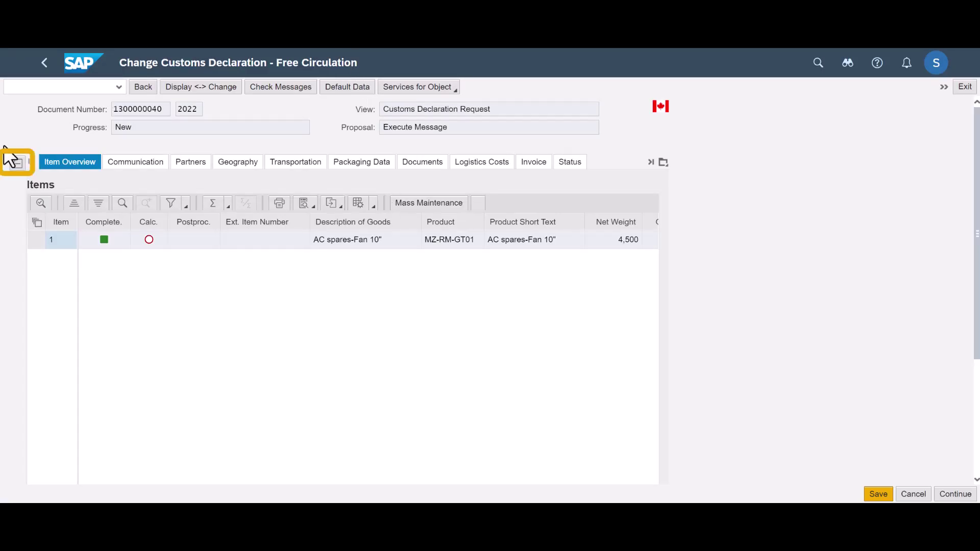
left_click(19, 166)
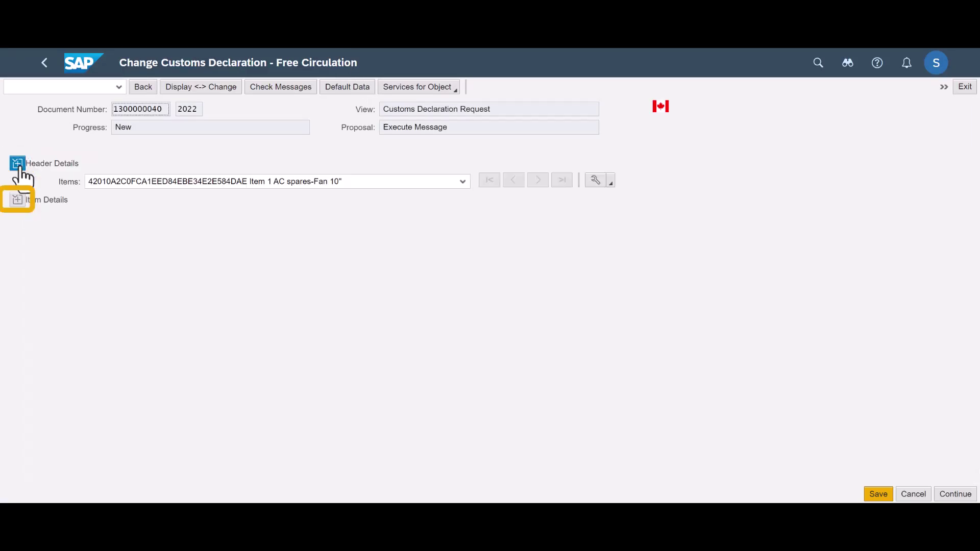
left_click(18, 200)
left_click(153, 474)
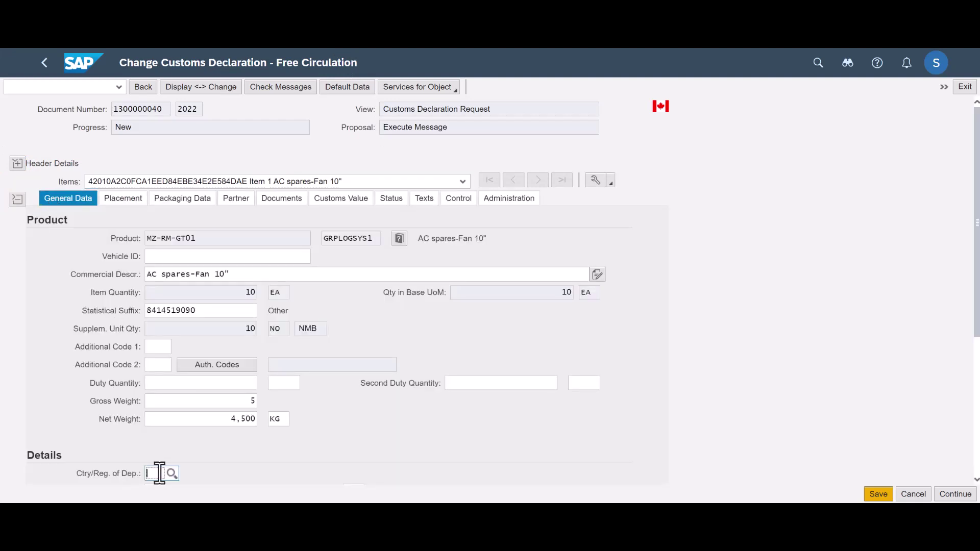
scroll(283, 448, "down", 3)
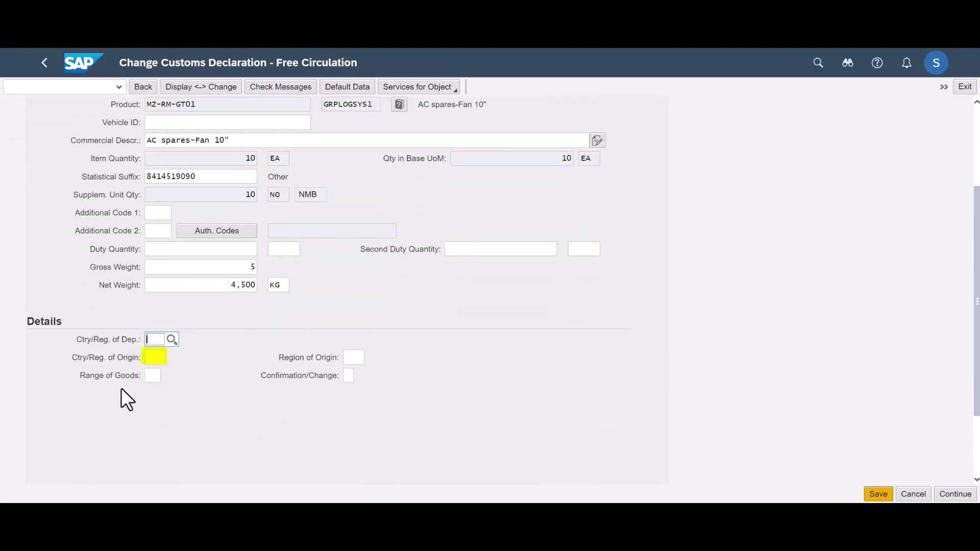
left_click(154, 356)
type("CN")
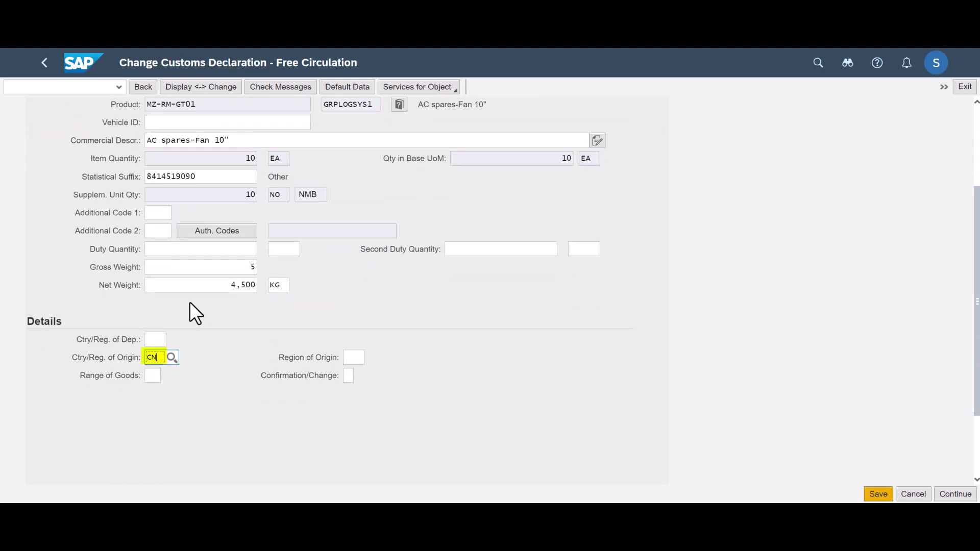
left_click(339, 199)
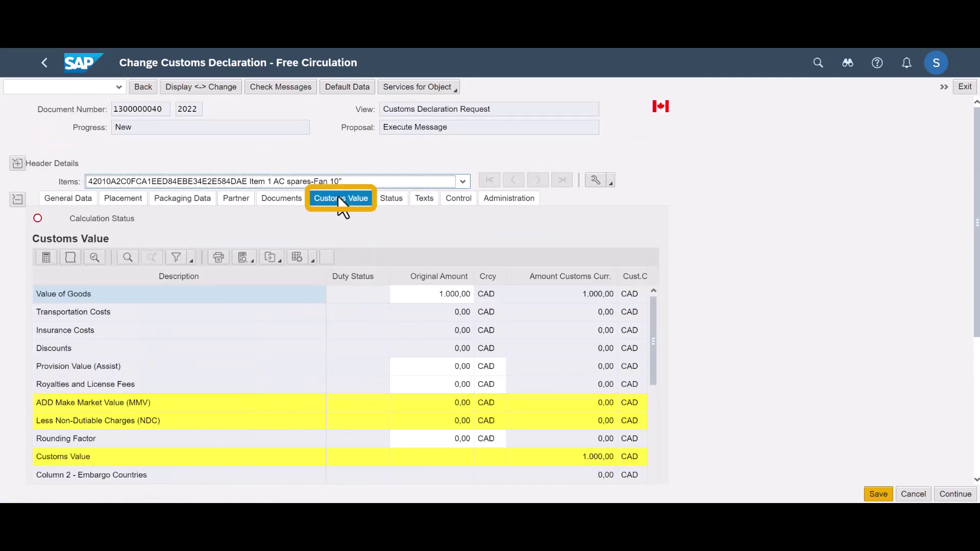
left_click(46, 258)
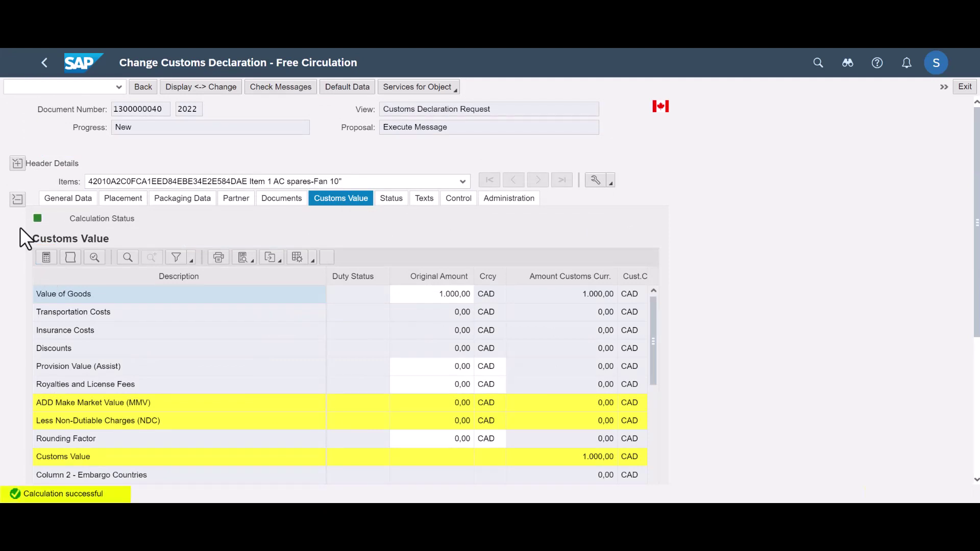
left_click(945, 87)
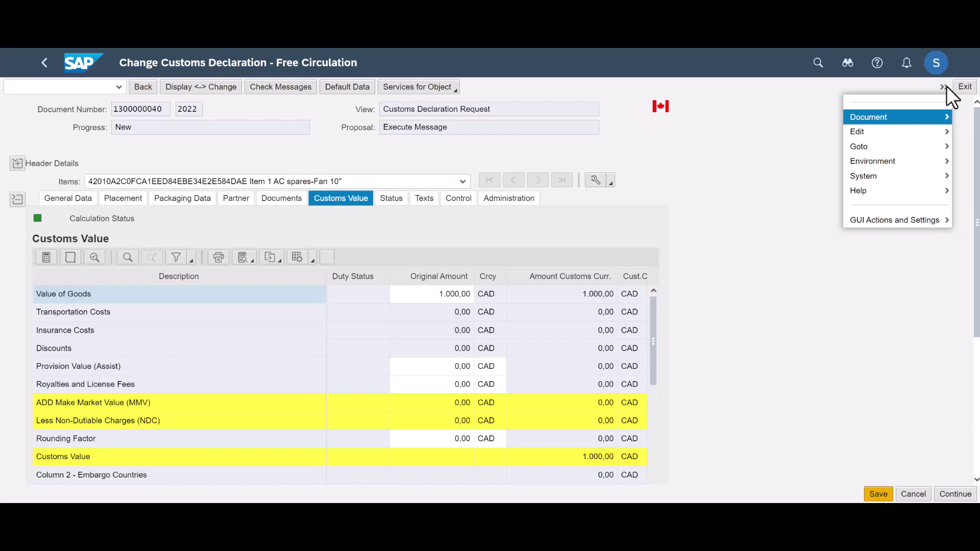
mouse_move(893, 122)
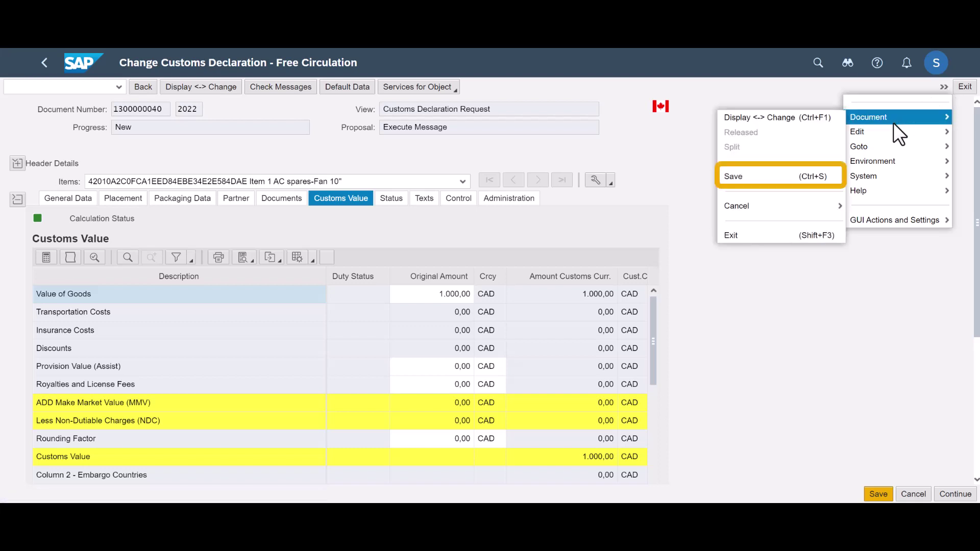
left_click(742, 177)
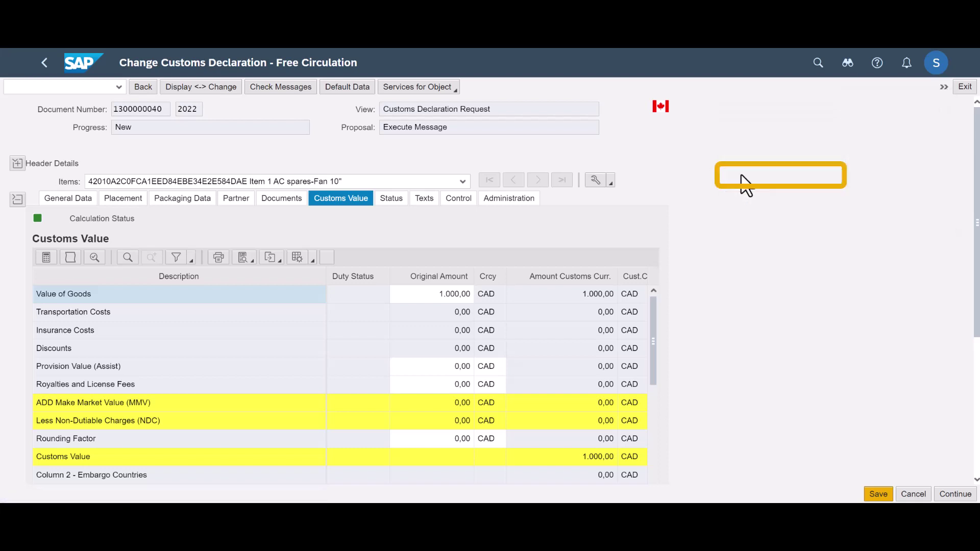
Review the header's Partners, Geography and Transportation data, including declaration date 03.08.2022.
left_click(17, 199)
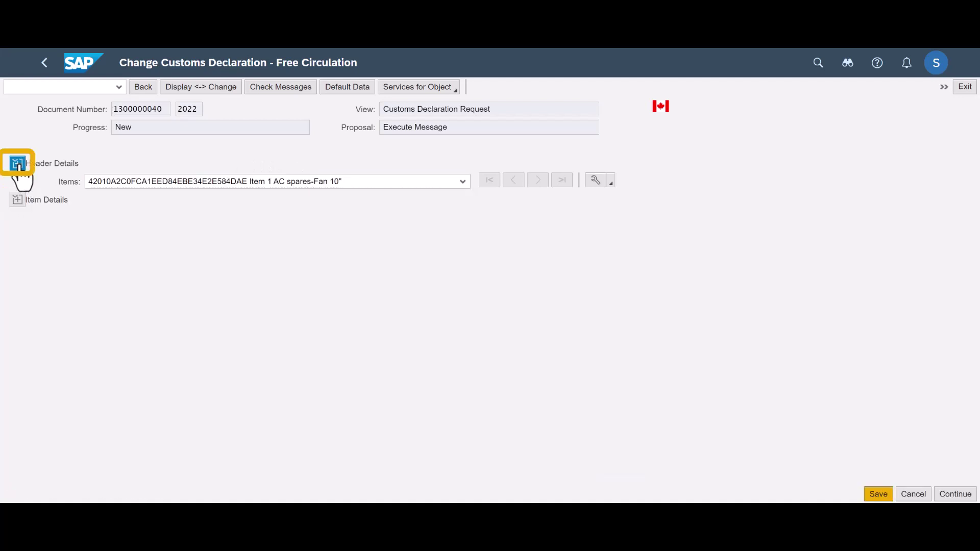
left_click(16, 163)
left_click(197, 164)
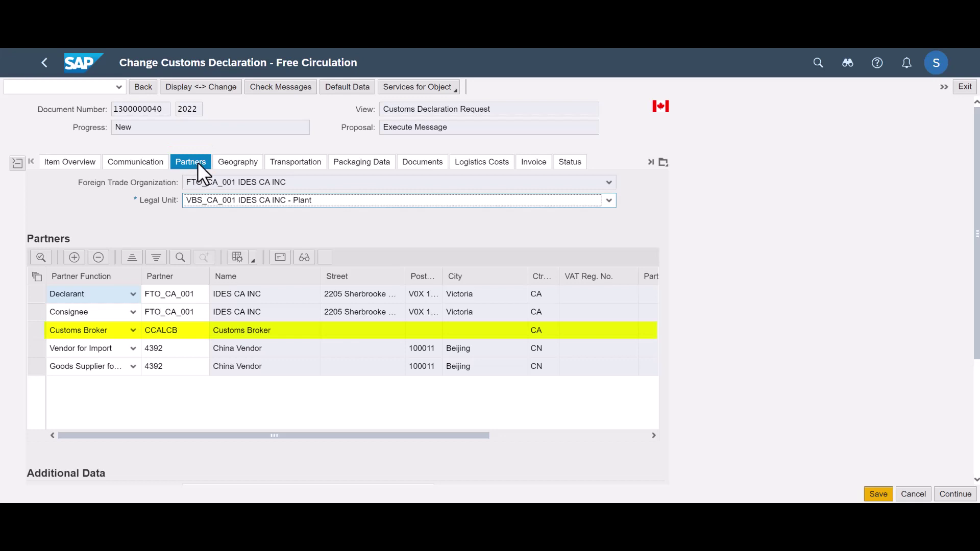
left_click(244, 163)
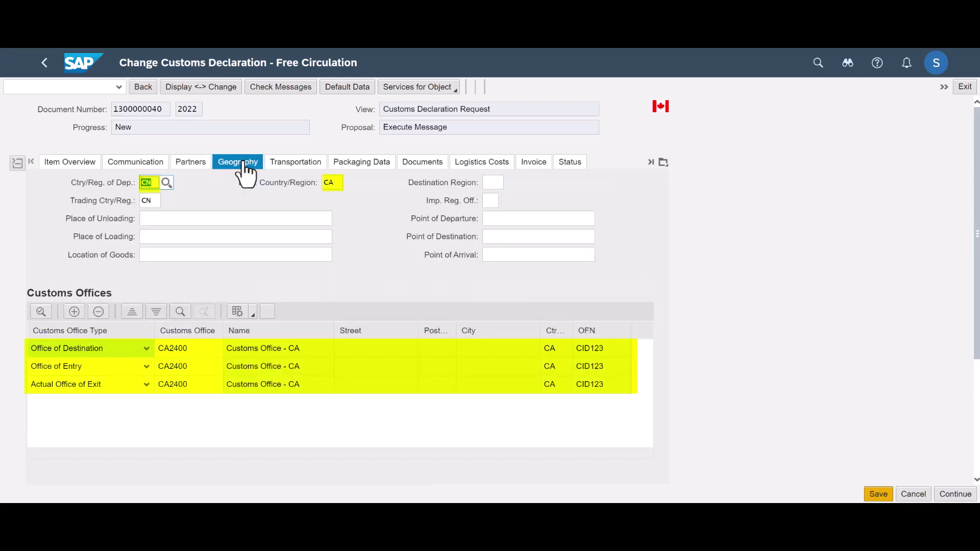
left_click(308, 167)
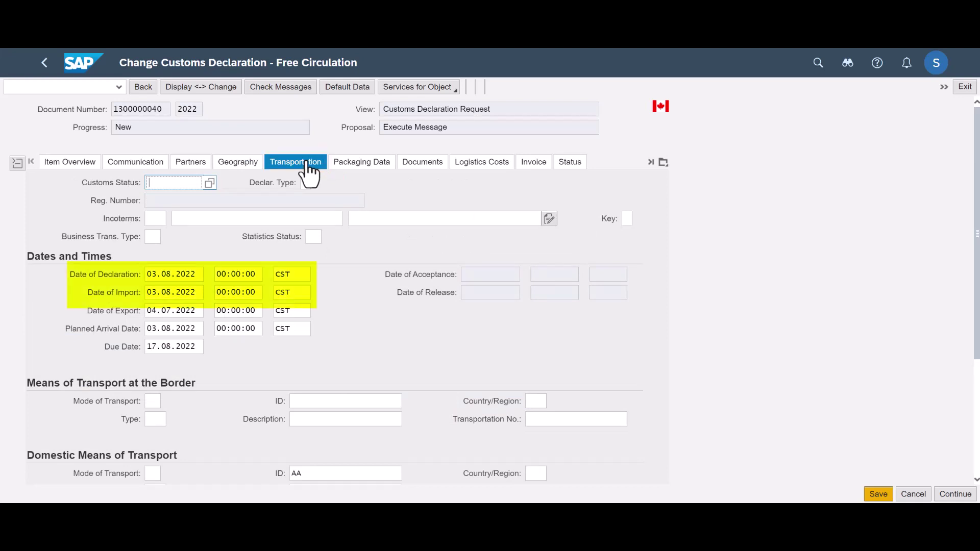
Execute the MB001 customs import declaration request message to the broker.
left_click(149, 165)
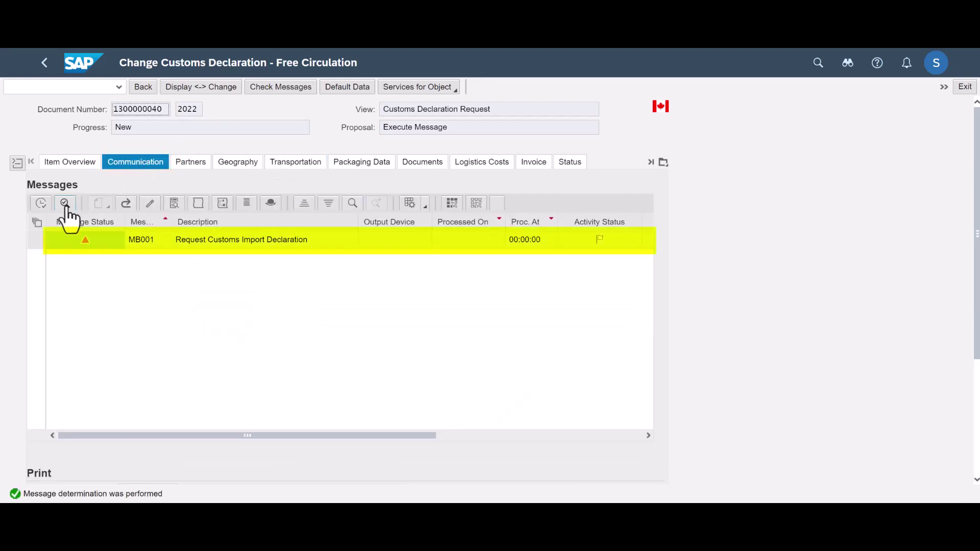
left_click(36, 240)
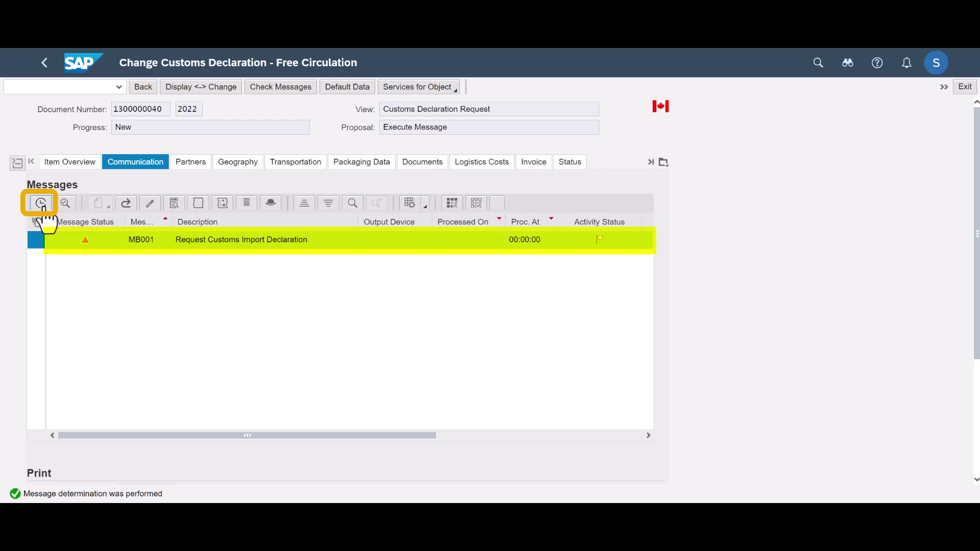
left_click(42, 204)
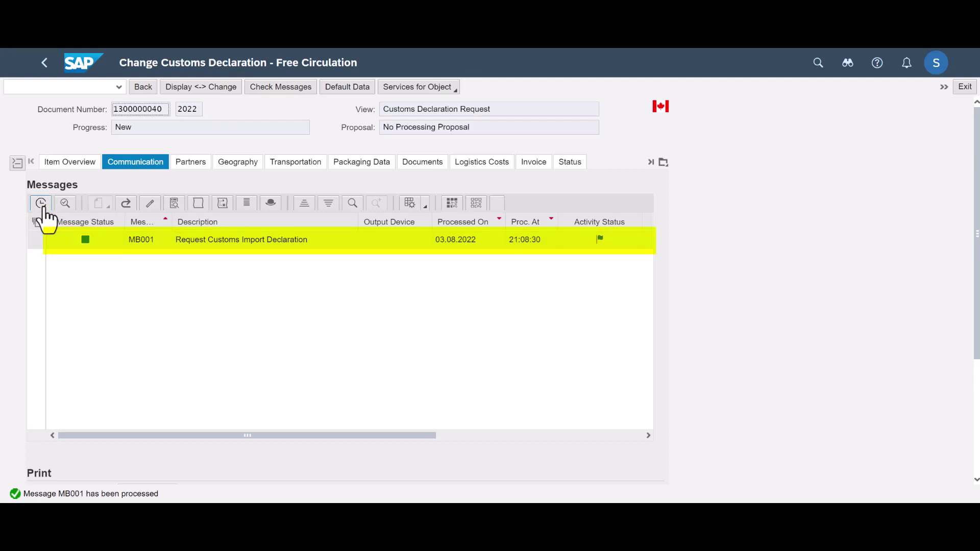
Display and open the XML import declaration sent with MB001.
left_click(36, 240)
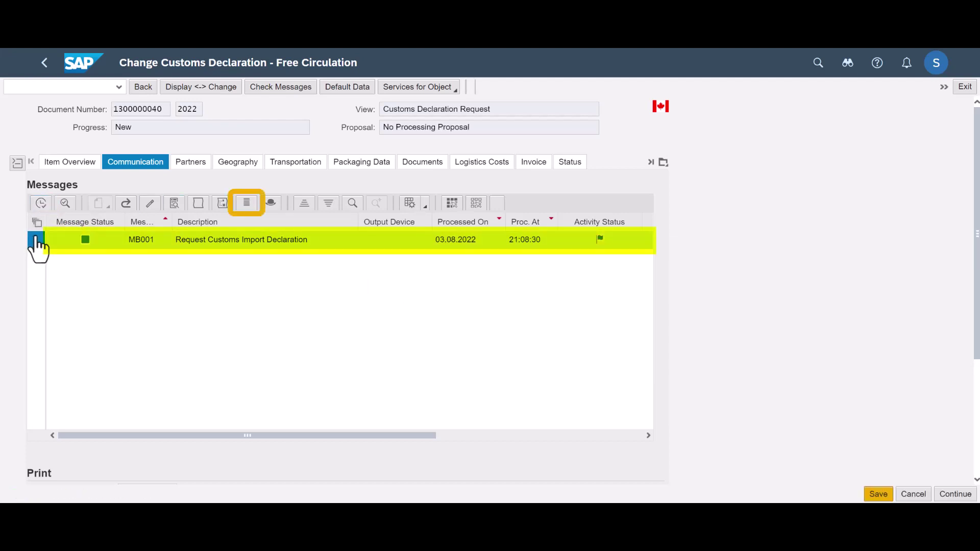
left_click(247, 205)
left_click(707, 350)
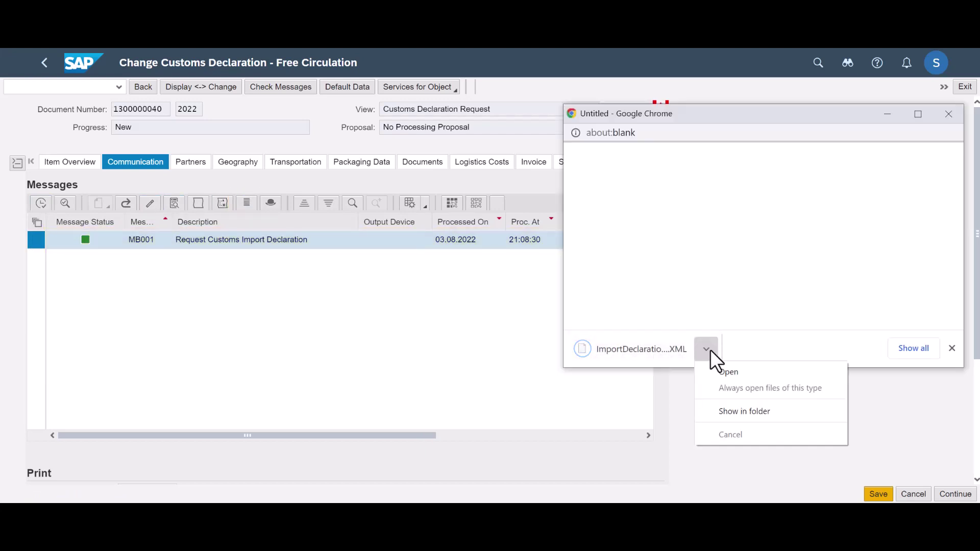
left_click(745, 373)
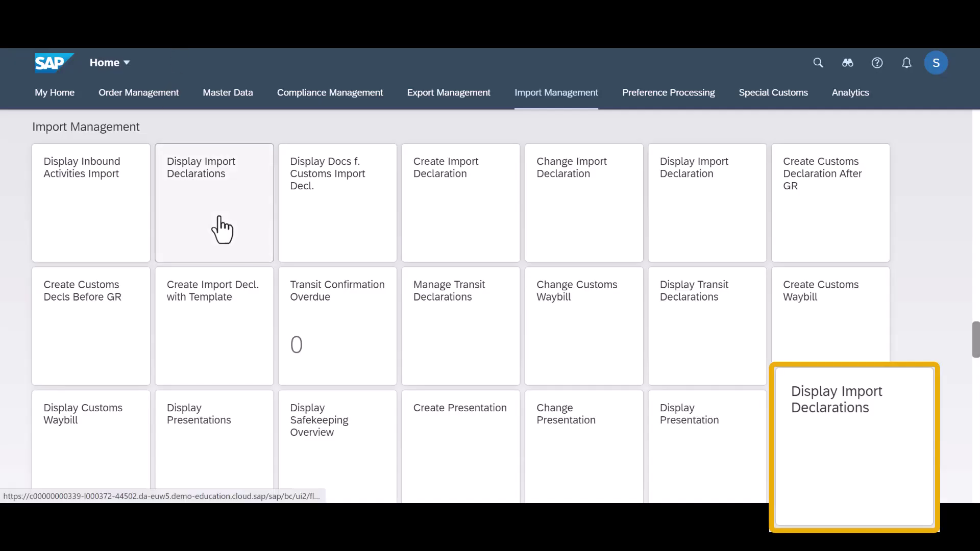
left_click(219, 218)
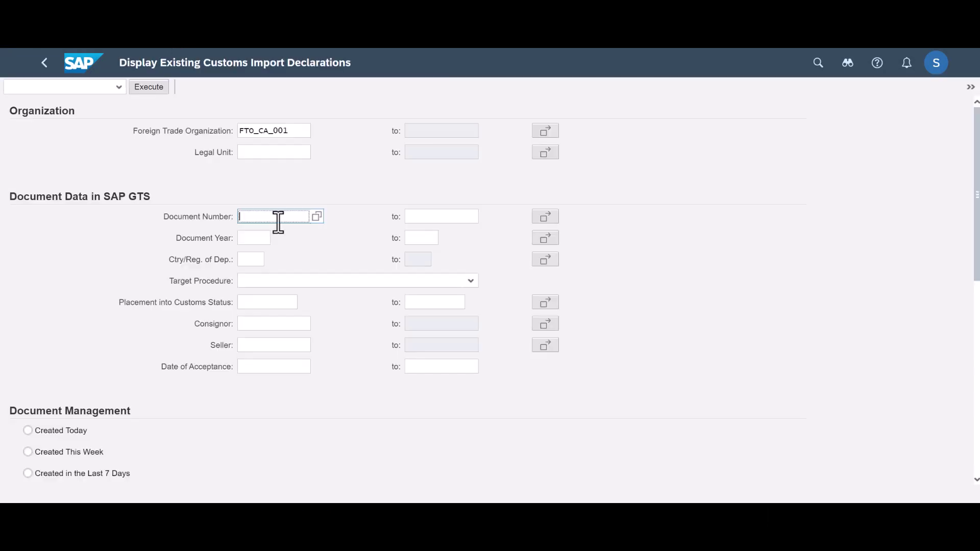
type("1300000040")
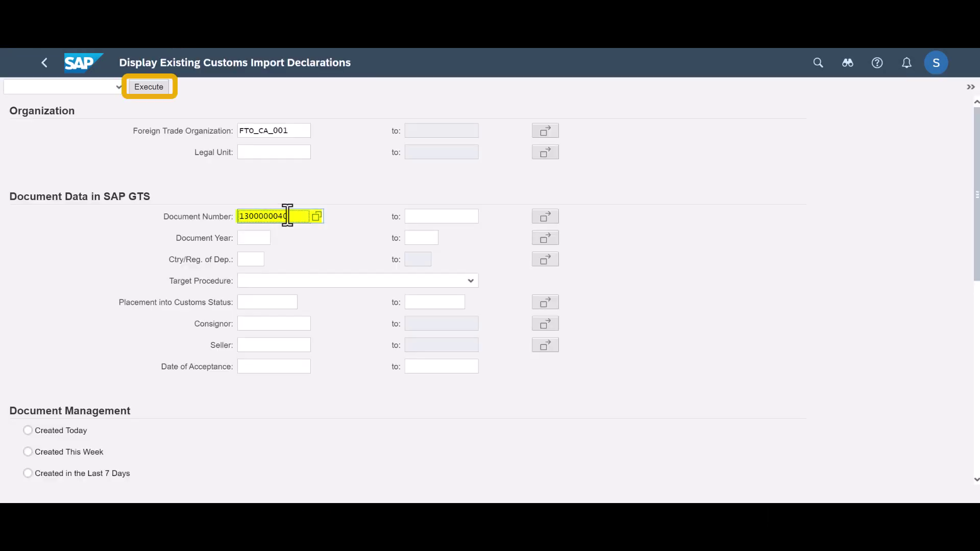
left_click(148, 88)
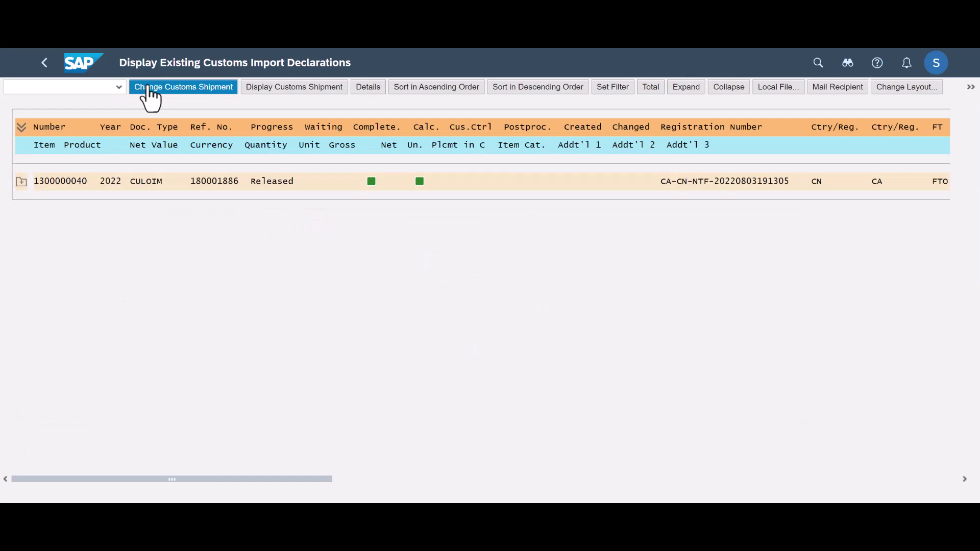
left_click(294, 86)
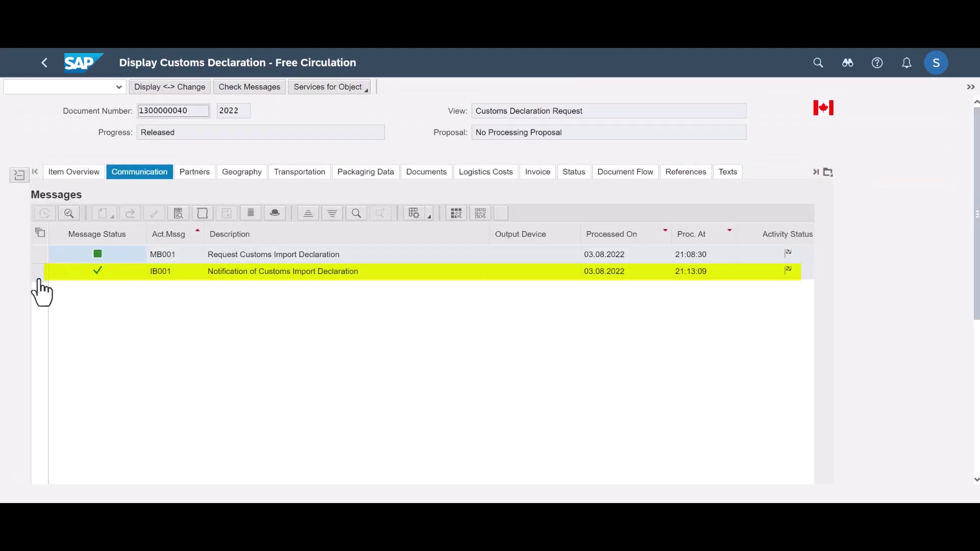
Open the XML of the IB001 Notification of Customs Import Declaration message.
left_click(40, 272)
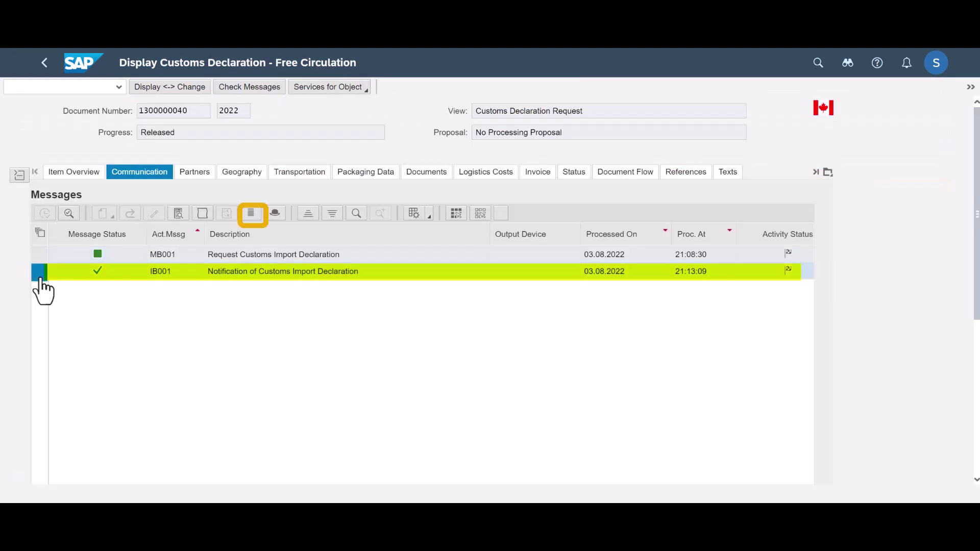
left_click(253, 220)
left_click(699, 346)
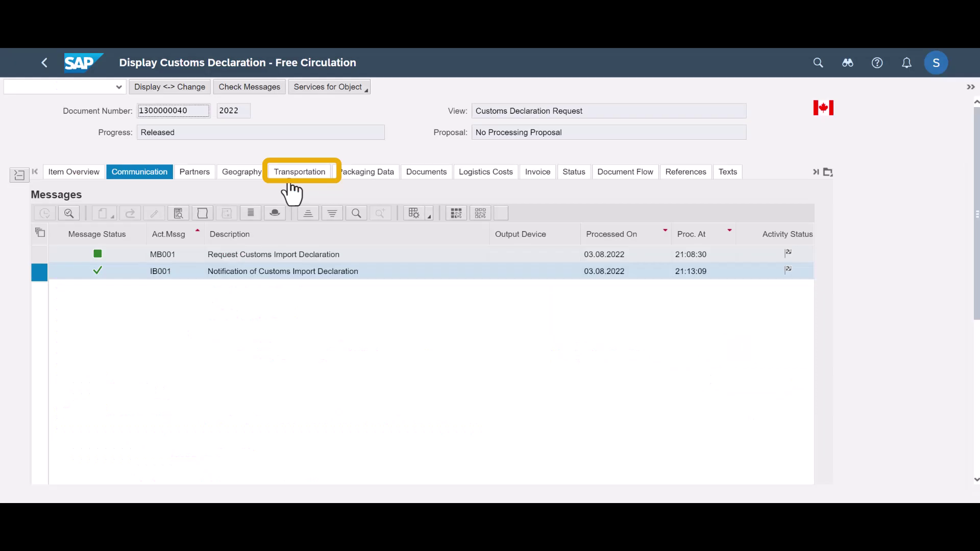
Check the broker's registration number, then find IB002's External Document column in Messages.
left_click(290, 185)
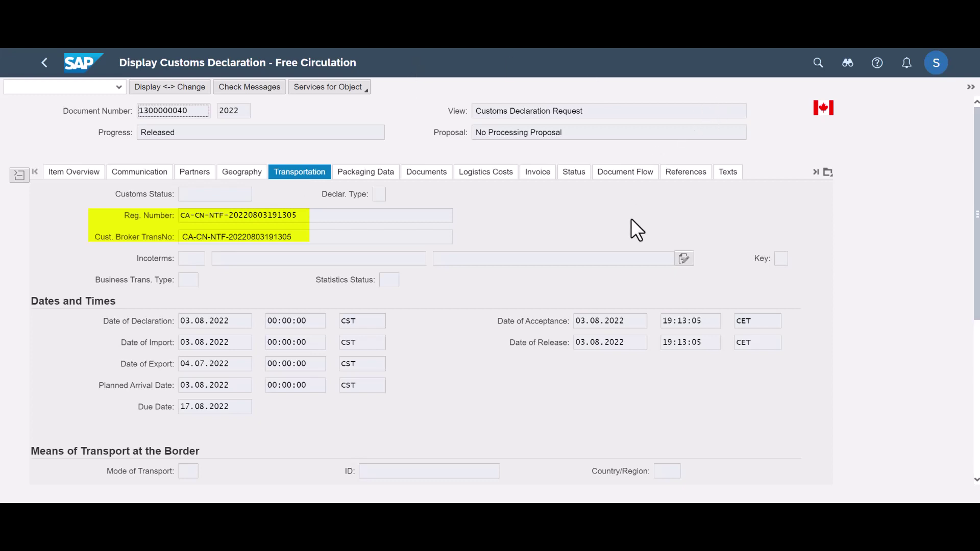
left_click(137, 174)
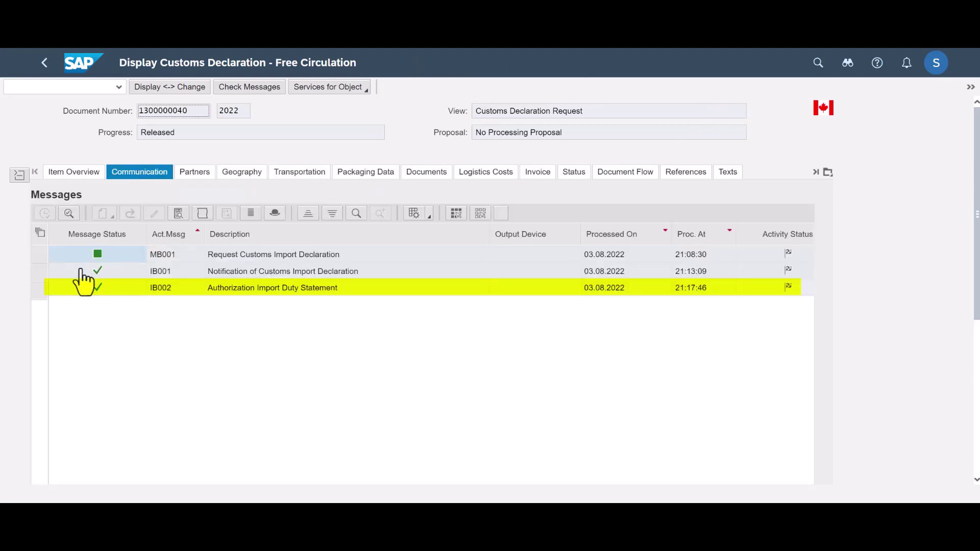
left_click(71, 290)
left_click(40, 288)
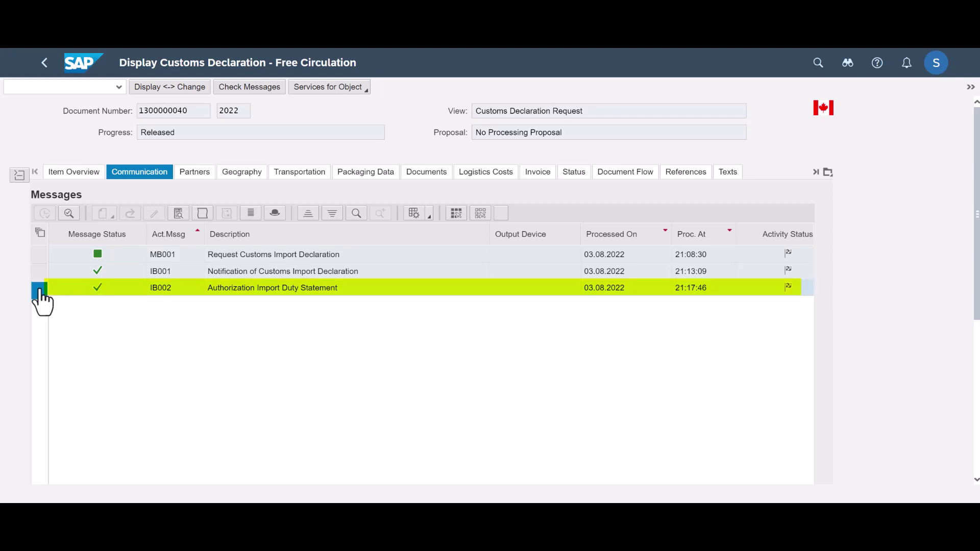
scroll(505, 446, "down", 2)
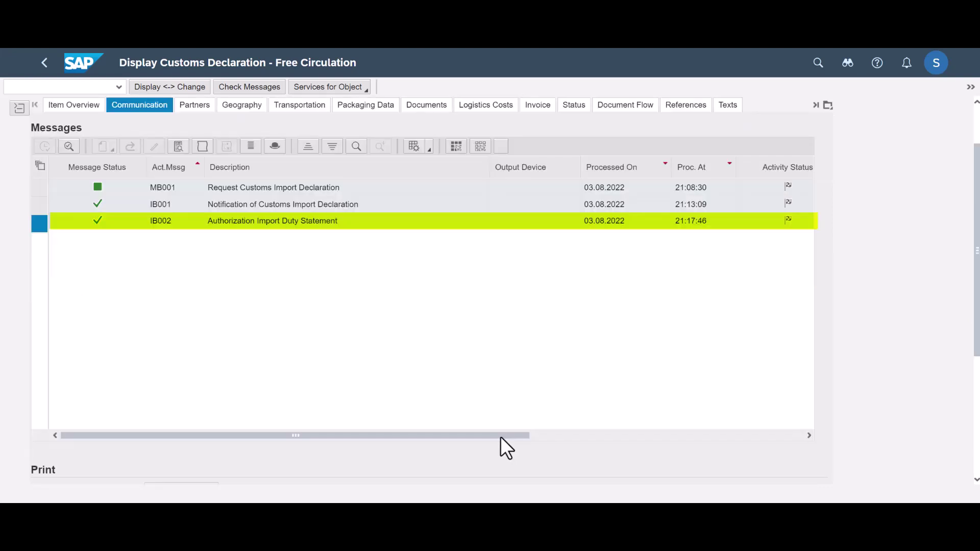
left_click_drag(536, 435, 762, 442)
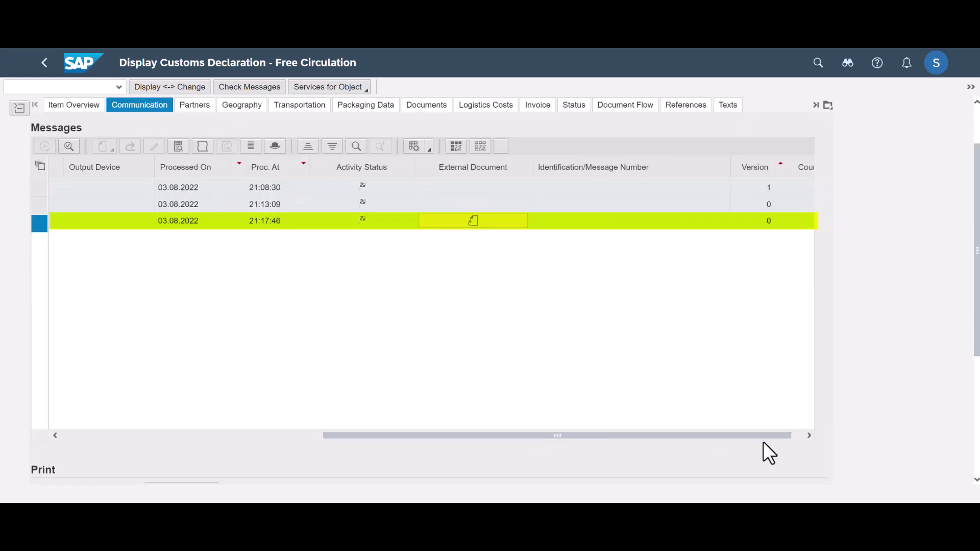
left_click(482, 224)
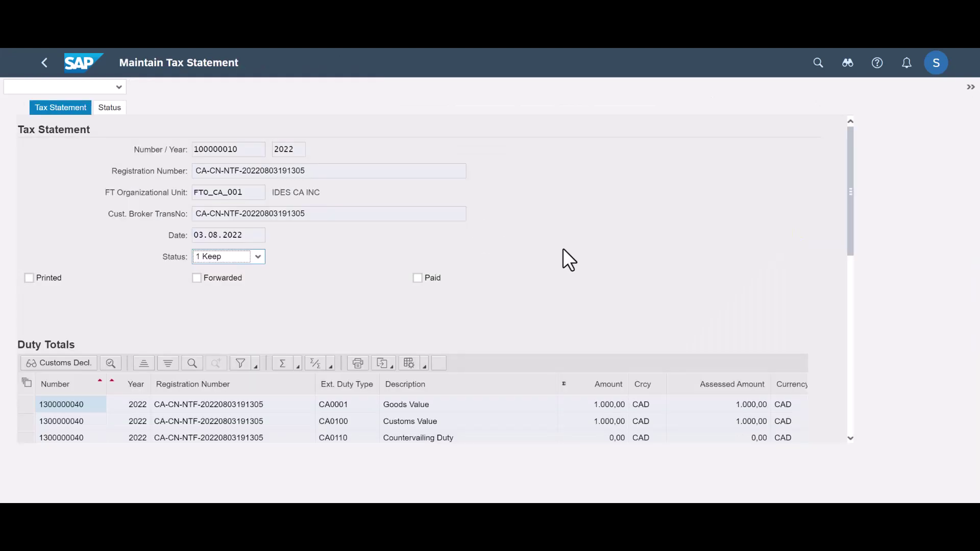
left_click_drag(852, 211, 862, 157)
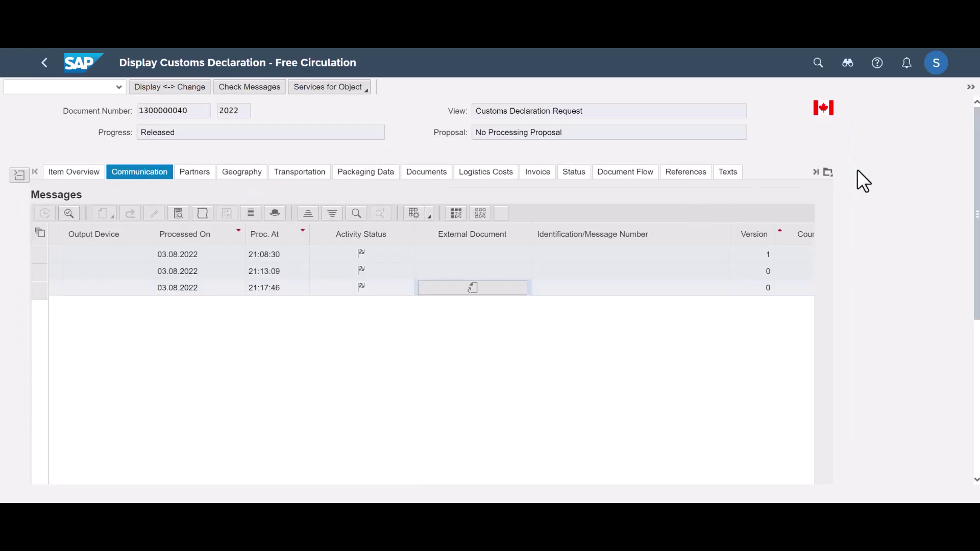
Show the Customs Broker performance details: rating A Excellent, 1-day processing, one integrity error.
left_click(829, 172)
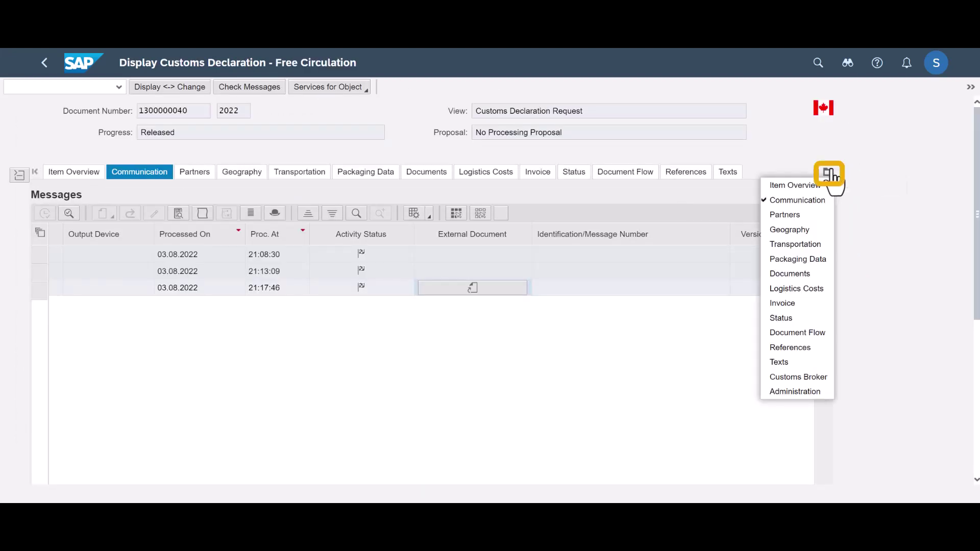
left_click(807, 377)
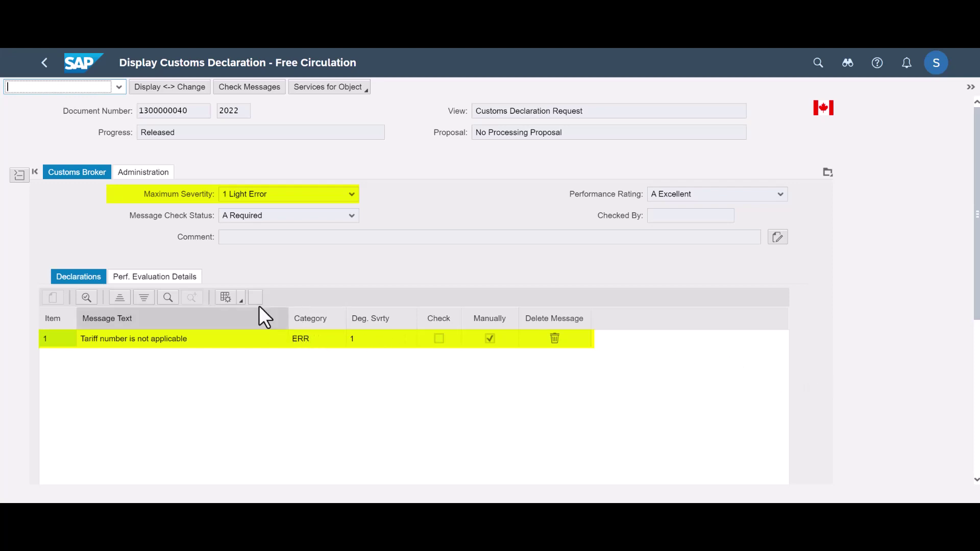
left_click(175, 280)
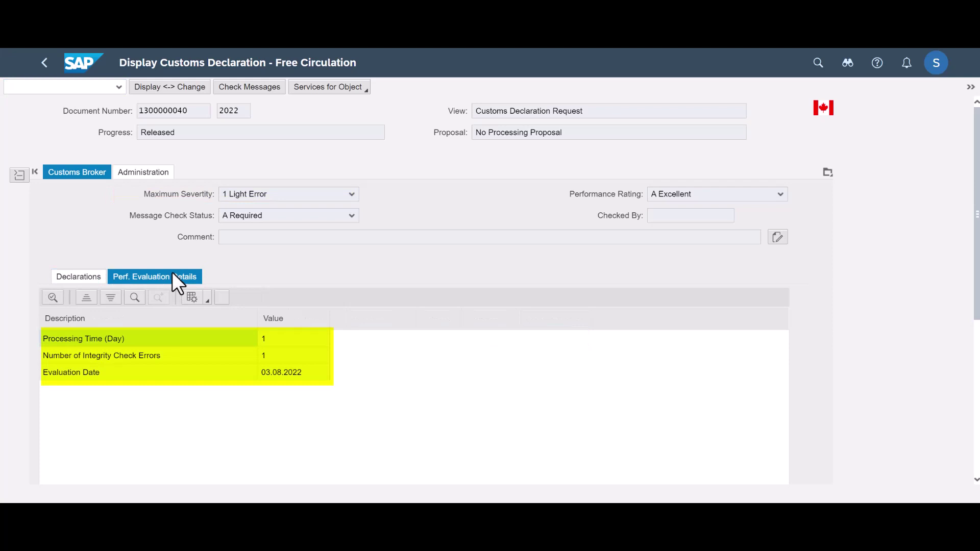